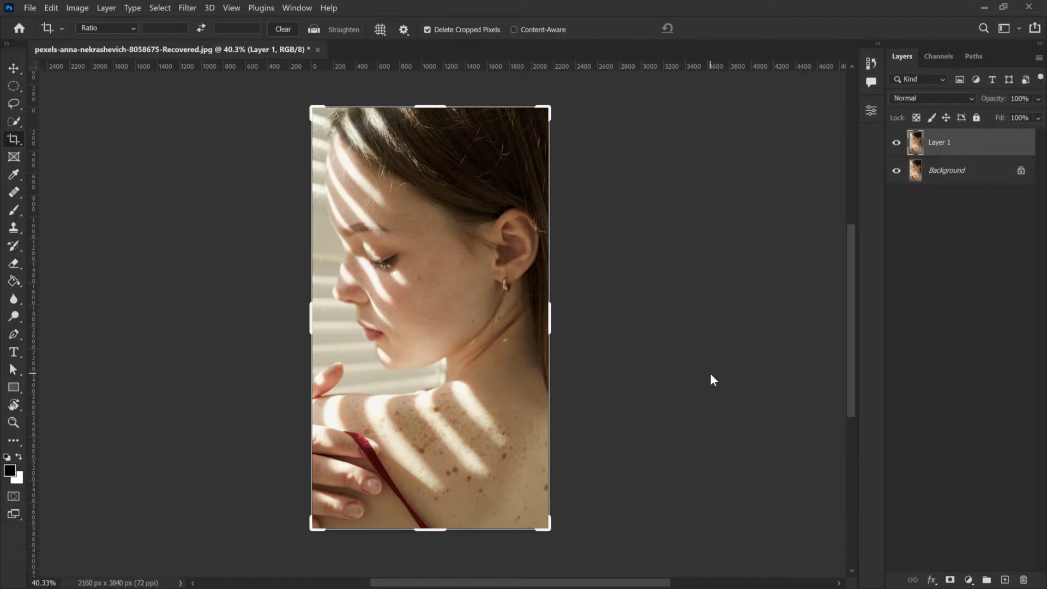
# Step: Select the Spot Healing Brush, zoom in, and set it to 0% hardness and 47 px size
pyautogui.click(14, 192)
pyautogui.rightClick(14, 191)
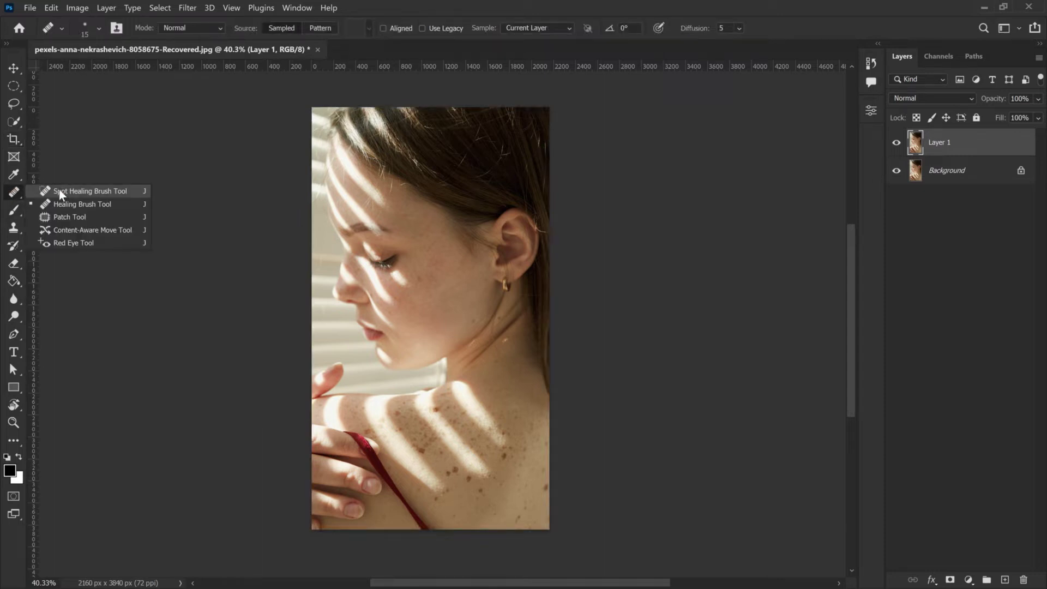
pyautogui.click(129, 197)
pyautogui.scroll(2, 446, 276)
pyautogui.scroll(3, 447, 276)
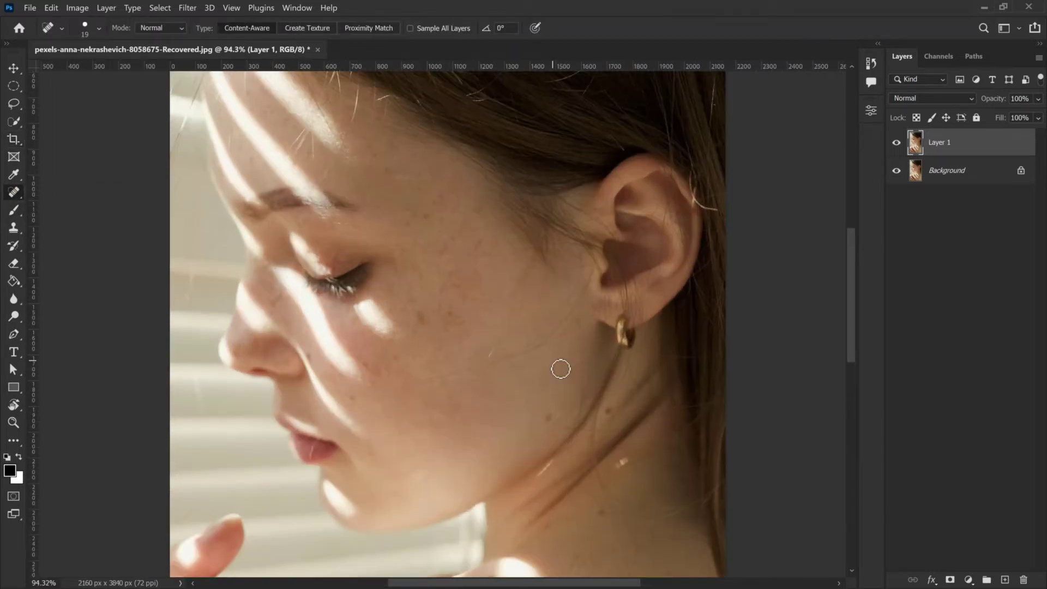
pyautogui.click(99, 28)
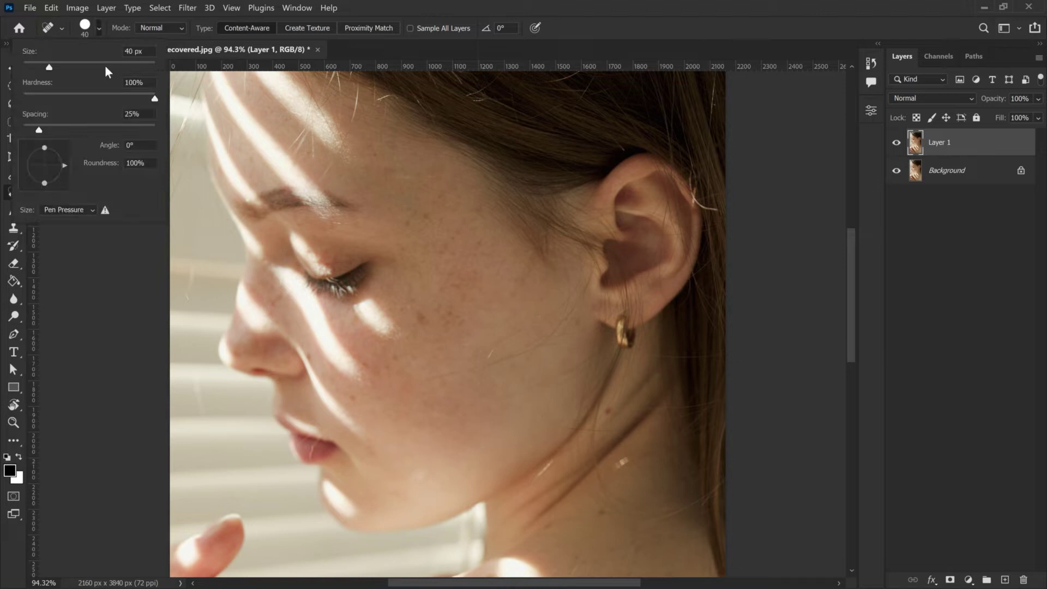
pyautogui.moveTo(125, 100); pyautogui.dragTo(13, 97)
pyautogui.moveTo(49, 67); pyautogui.dragTo(53, 67)
# Step: Heal eight small blemishes across the cheek and near the mouth
pyautogui.click(424, 325)
pyautogui.moveTo(423, 325); pyautogui.dragTo(425, 323)
pyautogui.moveTo(360, 402); pyautogui.dragTo(334, 397)
pyautogui.click(374, 364)
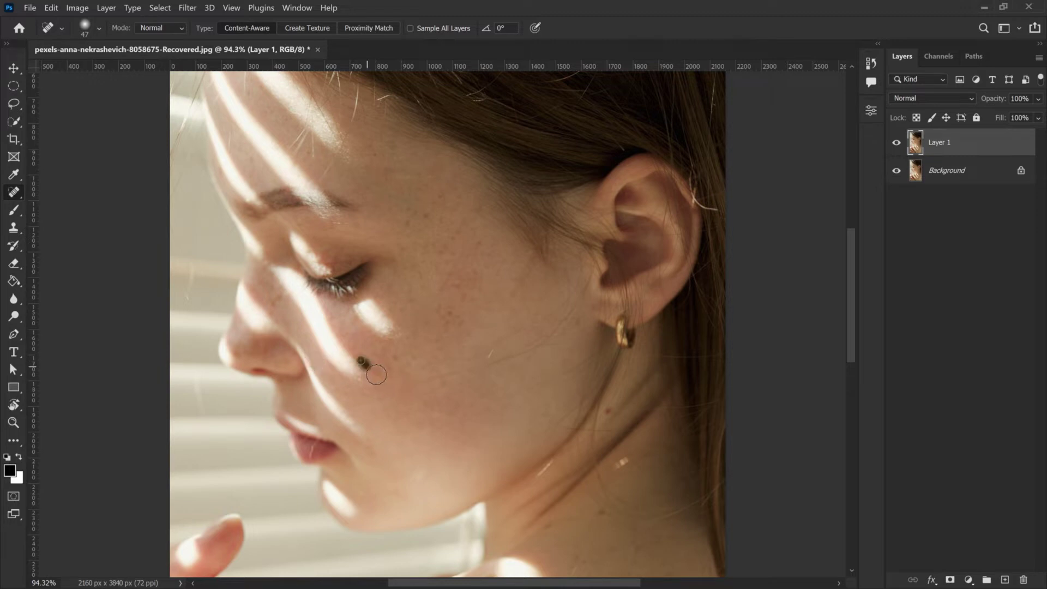
pyautogui.moveTo(395, 372); pyautogui.dragTo(413, 361)
pyautogui.click(515, 296)
pyautogui.click(582, 330)
pyautogui.click(425, 222)
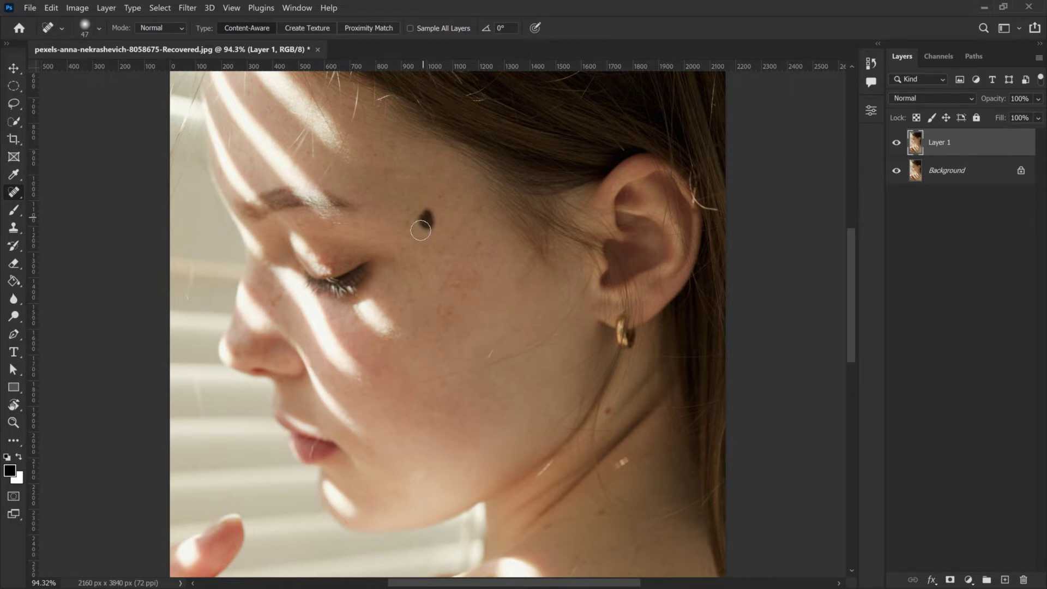
pyautogui.rightClick(14, 192)
pyautogui.click(71, 203)
# Step: With an enlarged Healing Brush, paint sampled clean skin over several cheek spots
pyautogui.press(']')
pyautogui.press(']')
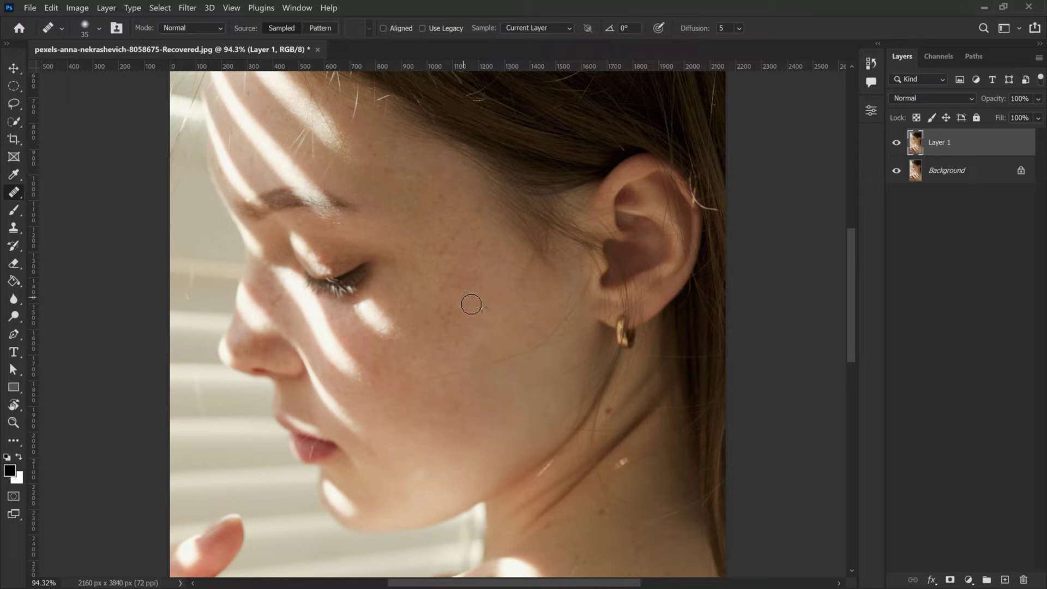
pyautogui.moveTo(445, 316); pyautogui.dragTo(454, 318)
pyautogui.keyDown('alt'); pyautogui.click(505, 263); pyautogui.keyUp('alt')
pyautogui.moveTo(528, 279); pyautogui.dragTo(527, 287)
pyautogui.moveTo(490, 323); pyautogui.dragTo(512, 315)
pyautogui.moveTo(448, 303); pyautogui.dragTo(447, 300)
pyautogui.moveTo(448, 258); pyautogui.dragTo(449, 259)
pyautogui.moveTo(449, 205); pyautogui.dragTo(472, 199)
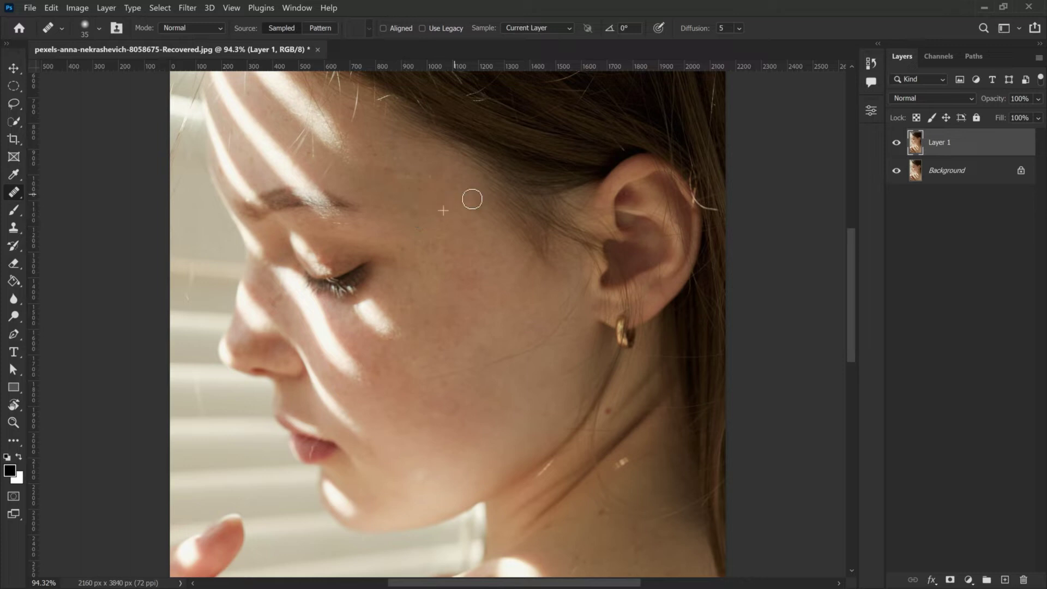
# Step: Sample clean skin by the jaw and smooth the jawline and a spot near the ear
pyautogui.click(465, 473)
pyautogui.keyDown('alt'); pyautogui.click(463, 471); pyautogui.keyUp('alt')
pyautogui.moveTo(413, 491); pyautogui.dragTo(442, 472)
pyautogui.click(513, 388)
# Step: Set up the Clone Stamp Tool with a smaller brush and 20% flow
pyautogui.rightClick(13, 228)
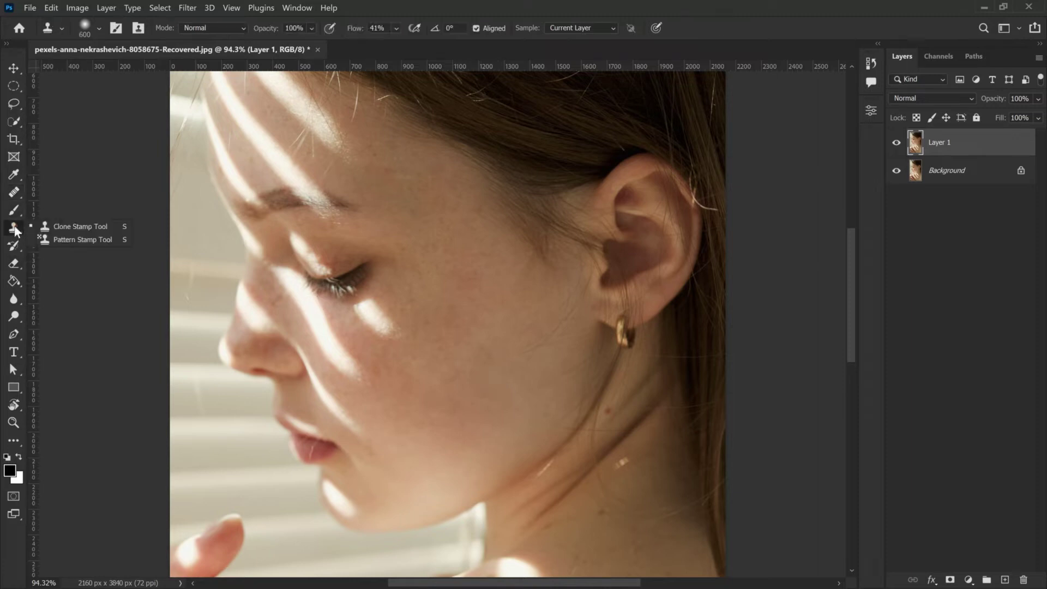
pyautogui.click(60, 228)
pyautogui.press('[')
pyautogui.press('[')
pyautogui.press('[')
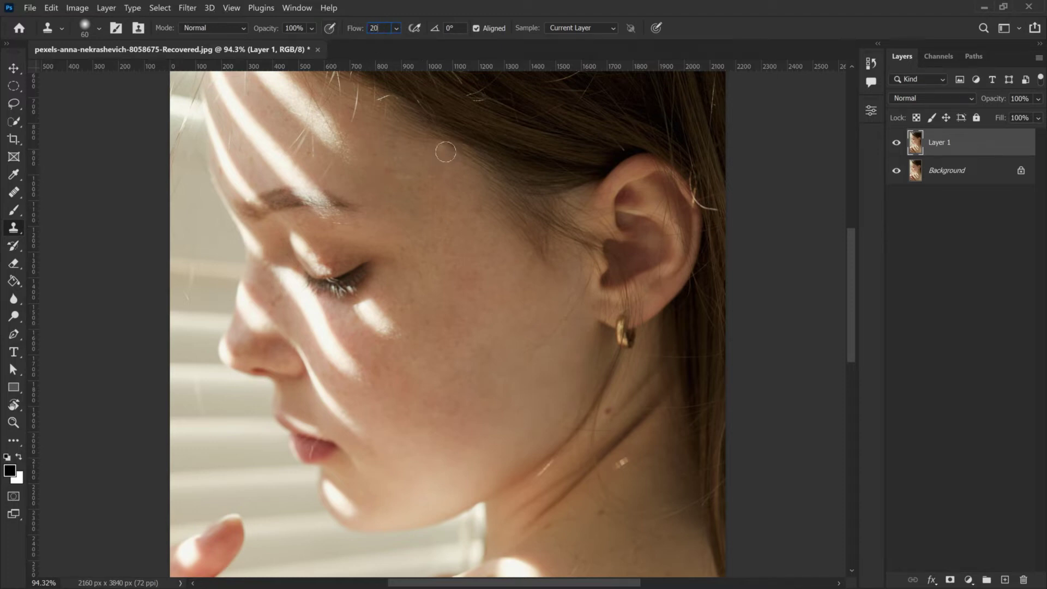
pyautogui.click(357, 178)
pyautogui.hotkey('shift', 'j')
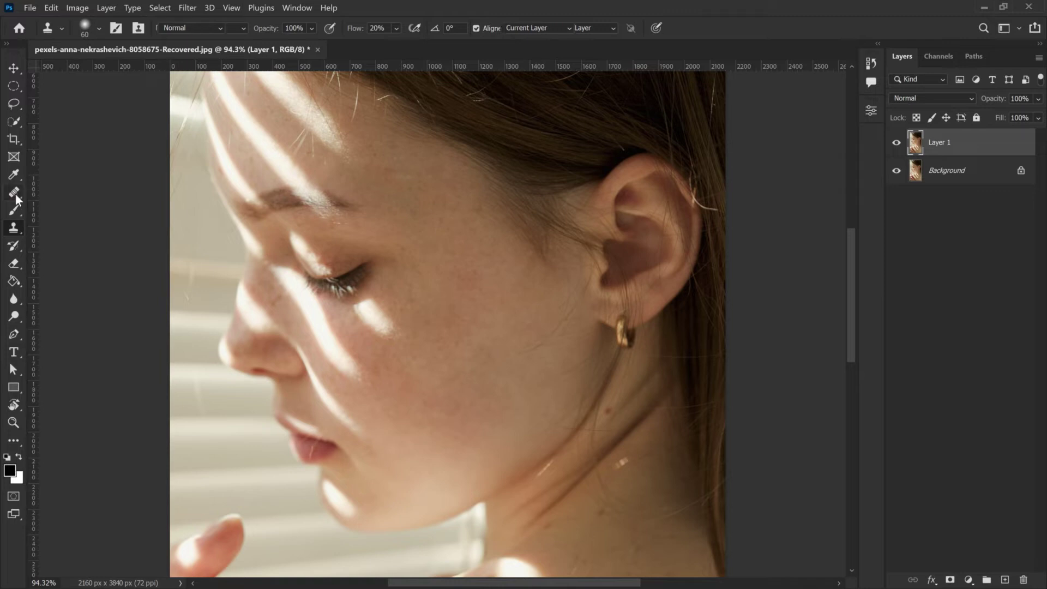
# Step: Patch a spot on the neck and a first freckle on the shoulder
pyautogui.moveTo(611, 418)
pyautogui.mouseDown()
pyautogui.moveTo(615, 405)
pyautogui.moveTo(598, 388)
pyautogui.mouseUp()
pyautogui.scroll(-3, 625, 420)
pyautogui.scroll(-3, 613, 390)
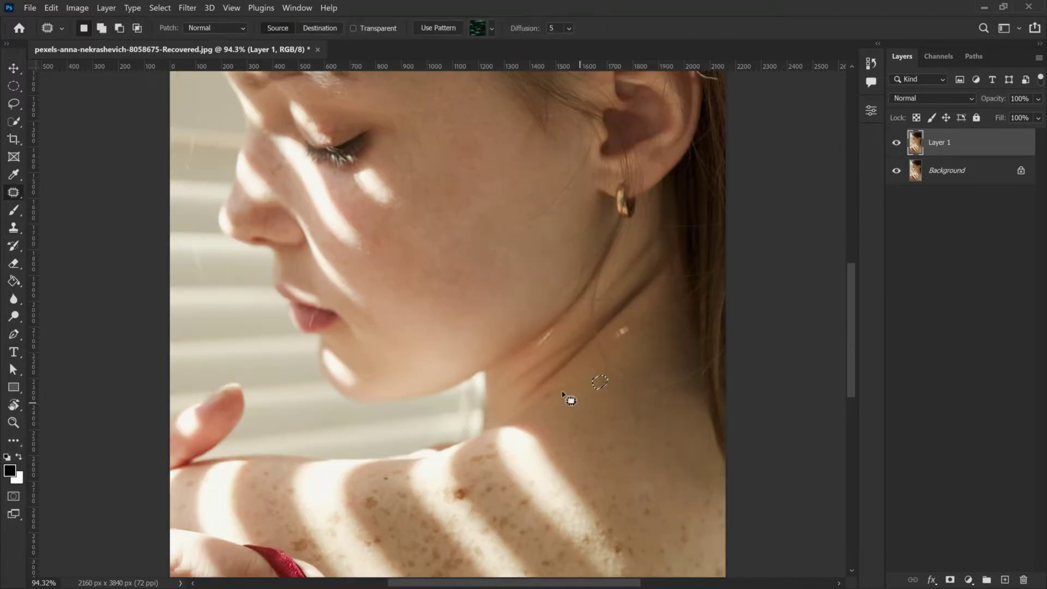
pyautogui.click(545, 390)
pyautogui.scroll(-3, 486, 431)
pyautogui.moveTo(452, 426); pyautogui.dragTo(456, 420)
pyautogui.scroll(-3, 468, 453)
pyautogui.scroll(-1, 505, 501)
pyautogui.moveTo(505, 498); pyautogui.dragTo(484, 464)
pyautogui.hotkey('ctrl', 'd')
# Step: Patch several more freckles across the lower and right shoulder with clean nearby skin
pyautogui.scroll(-1, 545, 480)
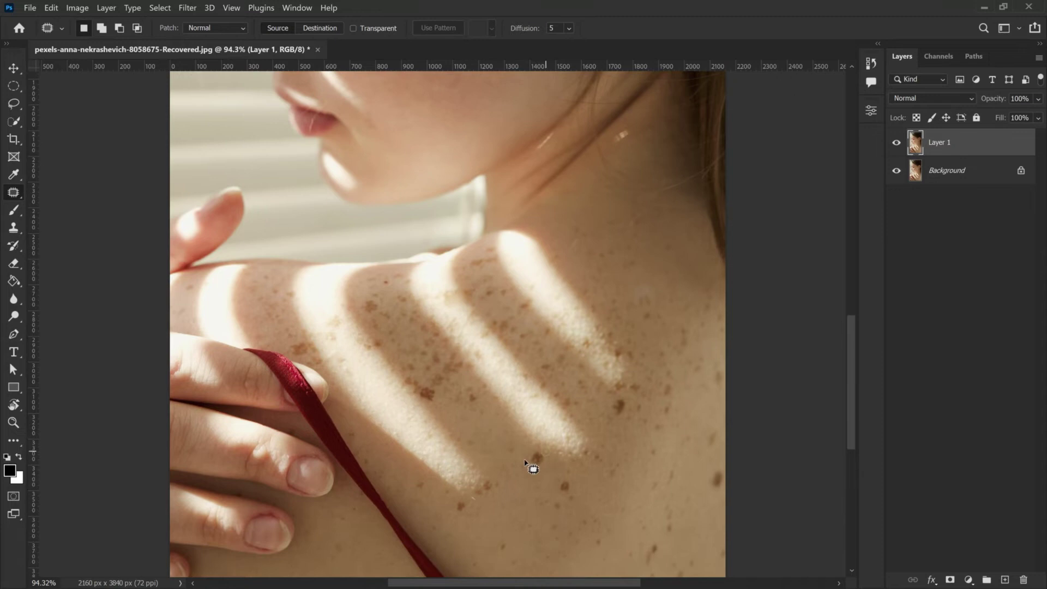
pyautogui.moveTo(564, 470)
pyautogui.mouseDown()
pyautogui.moveTo(571, 519)
pyautogui.moveTo(533, 496)
pyautogui.mouseUp()
pyautogui.hotkey('ctrl', 'd')
pyautogui.scroll(-1, 451, 451)
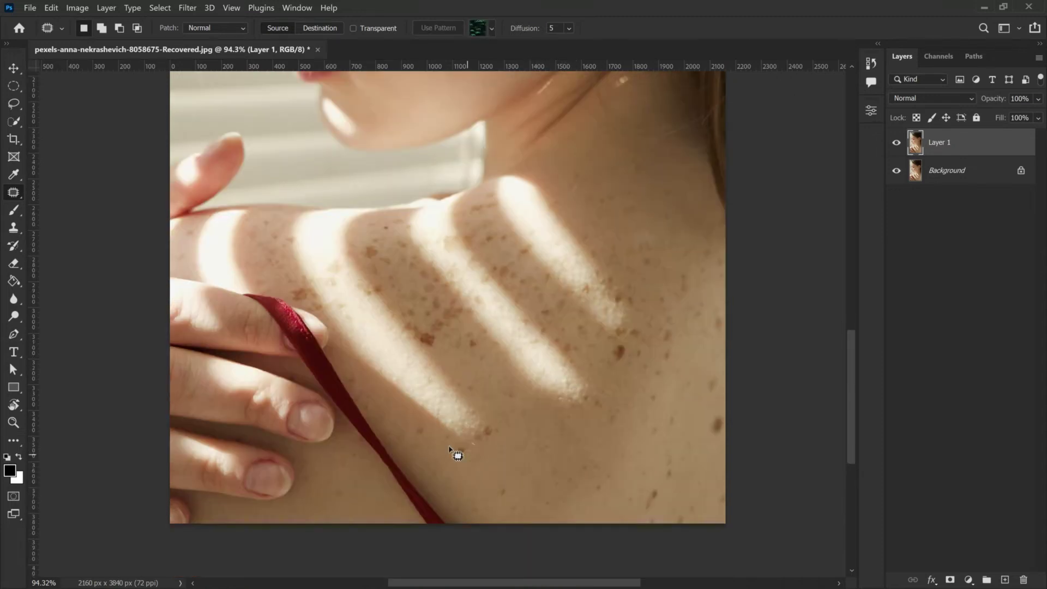
pyautogui.moveTo(450, 449); pyautogui.dragTo(463, 454)
pyautogui.moveTo(505, 436); pyautogui.dragTo(503, 422)
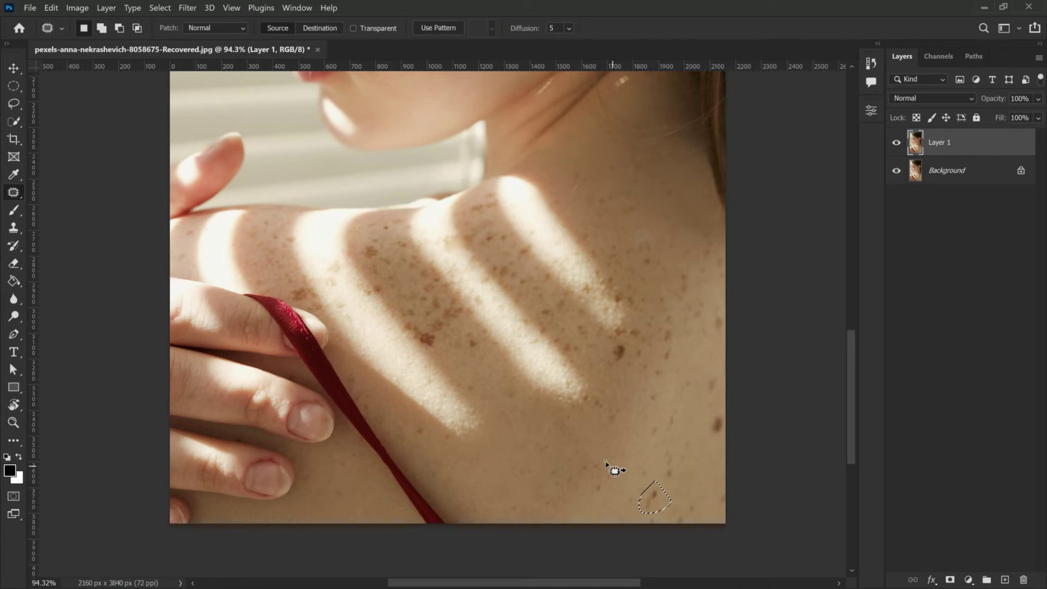
pyautogui.moveTo(646, 494)
pyautogui.mouseDown()
pyautogui.moveTo(637, 501)
pyautogui.moveTo(641, 484)
pyautogui.moveTo(617, 476)
pyautogui.moveTo(687, 480)
pyautogui.moveTo(705, 427)
pyautogui.mouseUp()
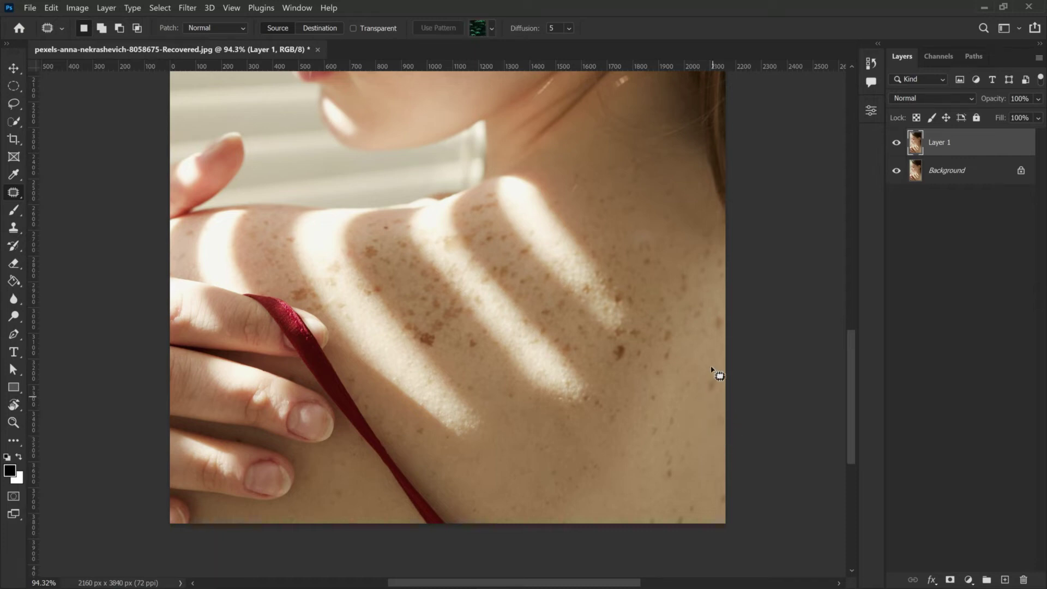
pyautogui.moveTo(696, 379)
pyautogui.mouseDown()
pyautogui.moveTo(675, 389)
pyautogui.moveTo(696, 406)
pyautogui.moveTo(686, 506)
pyautogui.mouseUp()
pyautogui.moveTo(666, 399)
pyautogui.mouseDown()
pyautogui.moveTo(666, 351)
pyautogui.moveTo(690, 367)
pyautogui.mouseUp()
pyautogui.hotkey('ctrl', 'd')
# Step: Patch three more freckles on the lower-right skin and shoulder
pyautogui.moveTo(596, 402); pyautogui.dragTo(600, 439)
pyautogui.hotkey('ctrl', 'd')
pyautogui.moveTo(668, 382); pyautogui.dragTo(656, 371)
pyautogui.moveTo(480, 351)
pyautogui.mouseDown()
pyautogui.moveTo(482, 340)
pyautogui.moveTo(474, 350)
pyautogui.moveTo(431, 343)
pyautogui.moveTo(441, 309)
pyautogui.mouseUp()
pyautogui.hotkey('ctrl', 'd')
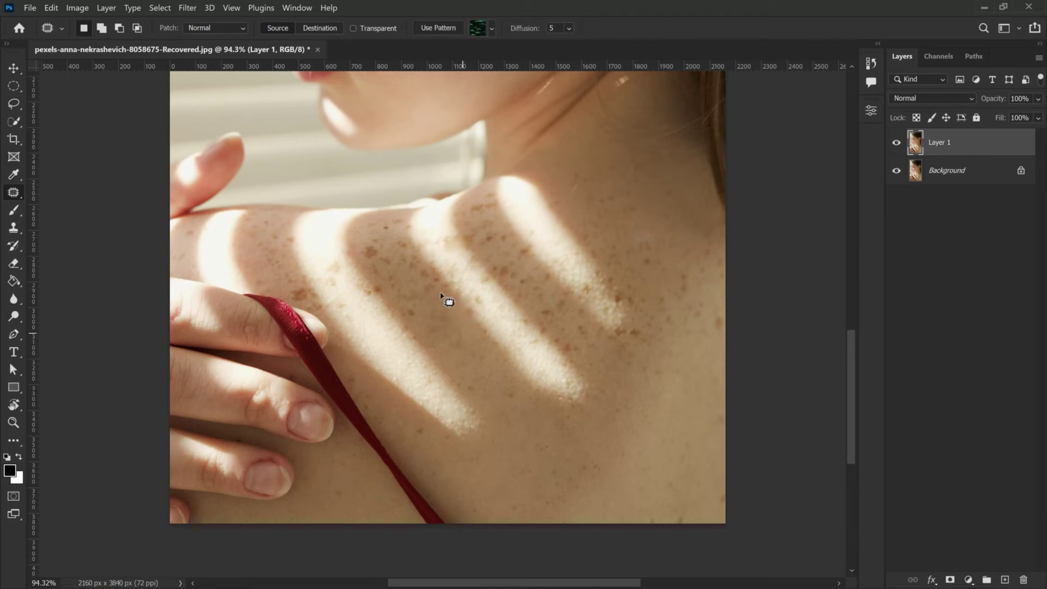
# Step: Patch freckles on the left and right sides of the shoulder
pyautogui.moveTo(425, 317); pyautogui.dragTo(397, 282)
pyautogui.moveTo(375, 280); pyautogui.dragTo(406, 224)
pyautogui.moveTo(366, 311); pyautogui.dragTo(370, 338)
pyautogui.hotkey('ctrl', 'd')
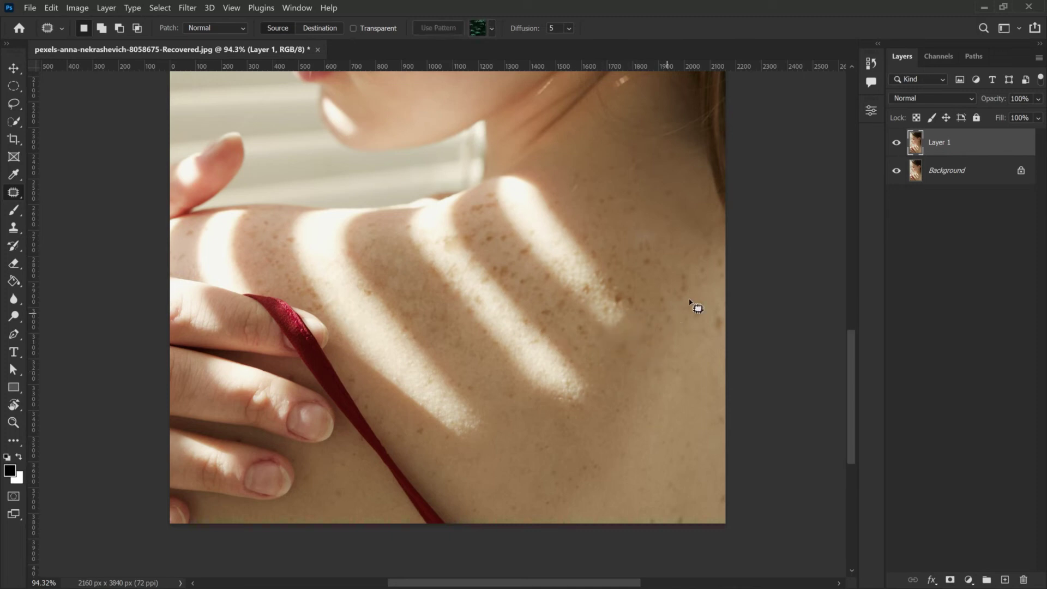
pyautogui.moveTo(644, 306); pyautogui.dragTo(627, 277)
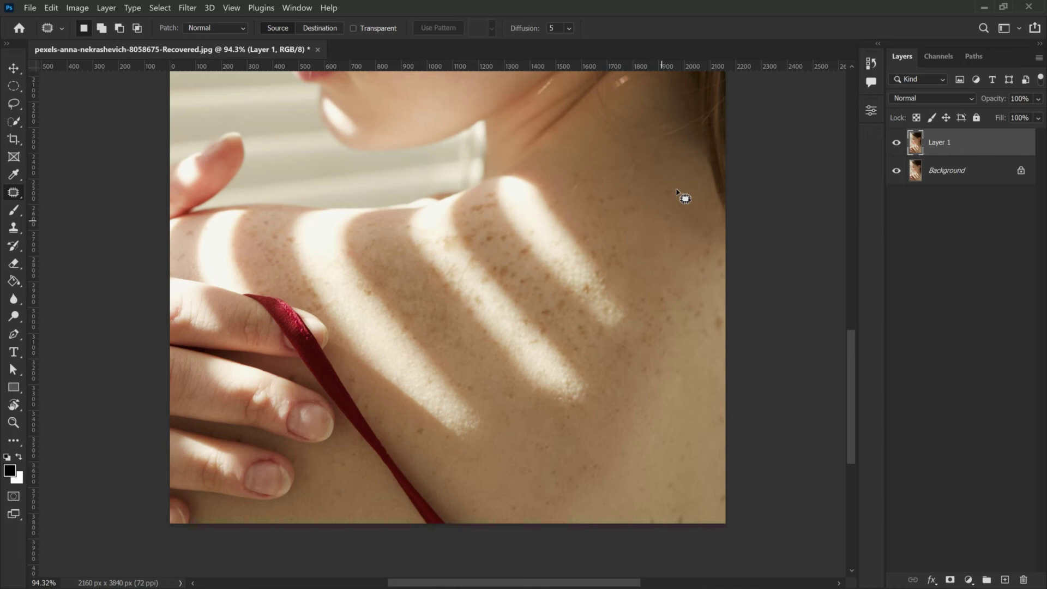
pyautogui.moveTo(553, 319); pyautogui.dragTo(544, 284)
pyautogui.click(532, 258)
pyautogui.click(517, 259)
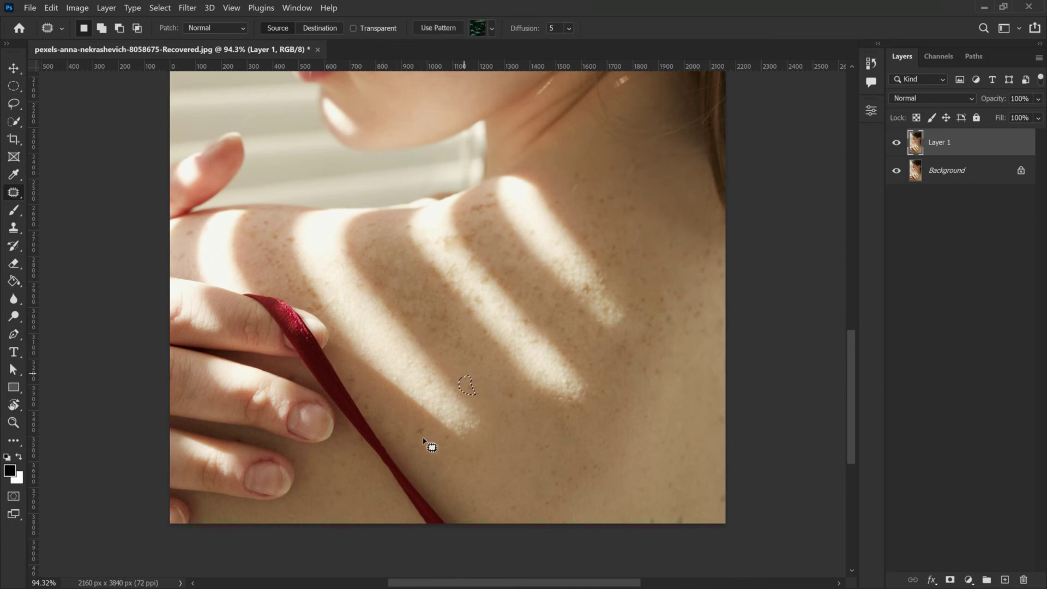
# Step: Patch freckles in the shadow band, lower and upper shoulder, and near the neck
pyautogui.moveTo(520, 405); pyautogui.dragTo(499, 379)
pyautogui.moveTo(563, 486); pyautogui.dragTo(551, 515)
pyautogui.hotkey('ctrl', 'd')
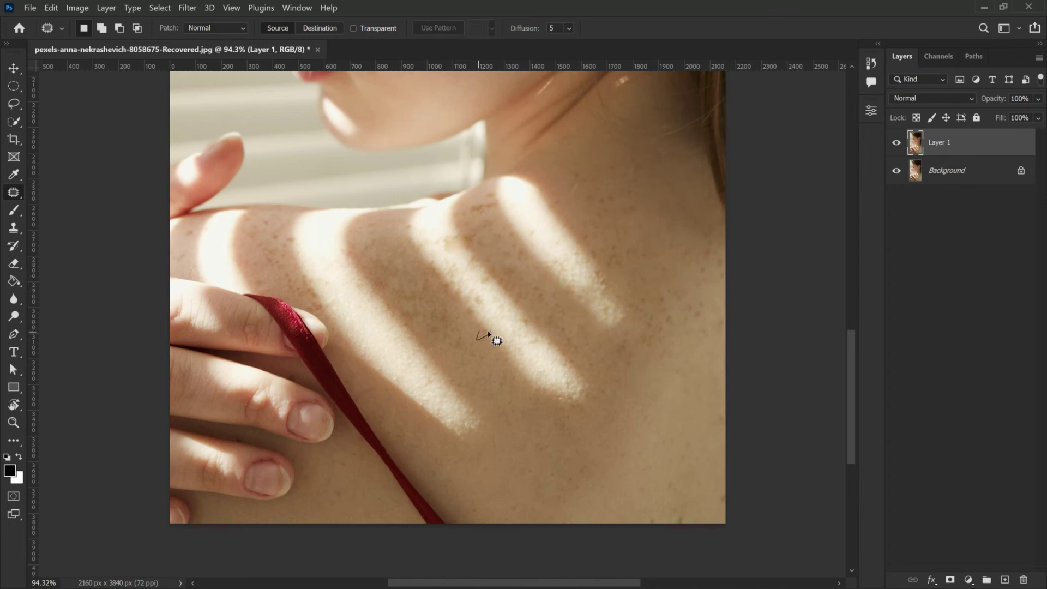
pyautogui.moveTo(478, 215); pyautogui.dragTo(498, 201)
pyautogui.hotkey('ctrl', 'd')
pyautogui.moveTo(610, 158); pyautogui.dragTo(606, 175)
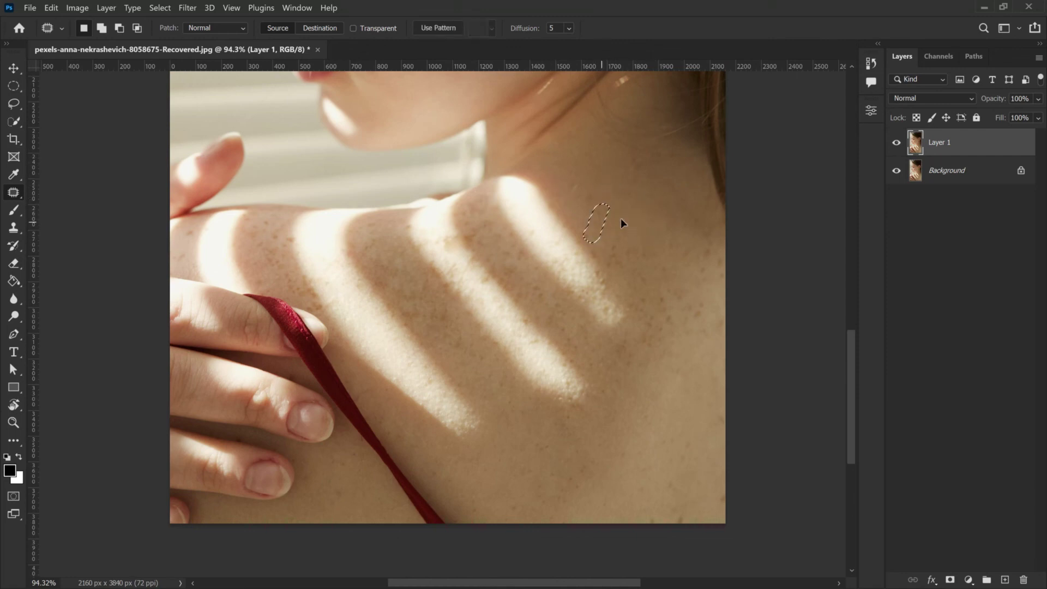
pyautogui.moveTo(698, 298)
pyautogui.mouseDown()
pyautogui.moveTo(700, 312)
pyautogui.moveTo(689, 285)
pyautogui.moveTo(655, 264)
pyautogui.mouseUp()
pyautogui.hotkey('ctrl', 'd')
# Step: Spot-heal the remaining shoulder spots, including those beside the red ribbon
pyautogui.rightClick(13, 192)
pyautogui.click(82, 188)
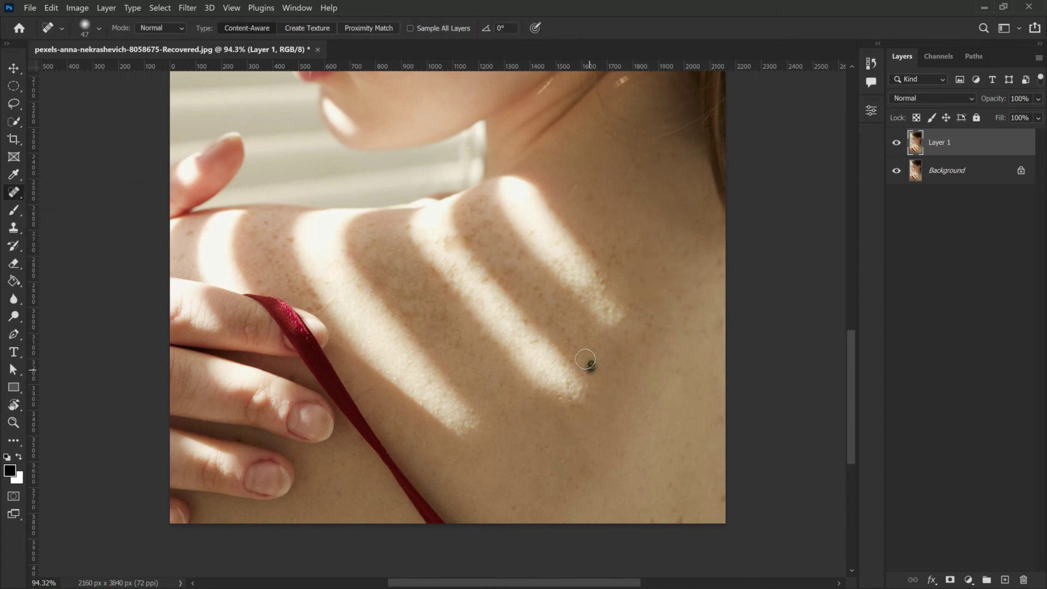
pyautogui.click(568, 360)
pyautogui.click(535, 337)
pyautogui.click(303, 300)
pyautogui.click(529, 335)
pyautogui.click(622, 261)
pyautogui.scroll(-2, 600, 414)
pyautogui.click(598, 428)
pyautogui.scroll(-2, 600, 317)
pyautogui.scroll(-2, 542, 227)
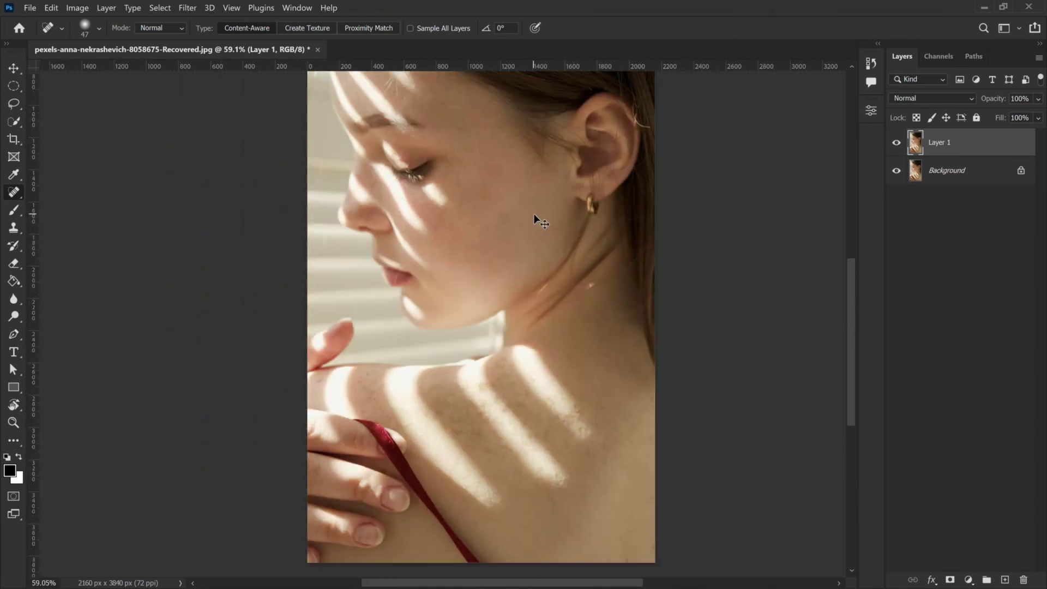
pyautogui.scroll(-2, 538, 218)
# Step: Toggle Layer 1's visibility to compare the retouch against the original Background
pyautogui.click(897, 143)
pyautogui.click(897, 143)
pyautogui.click(896, 143)
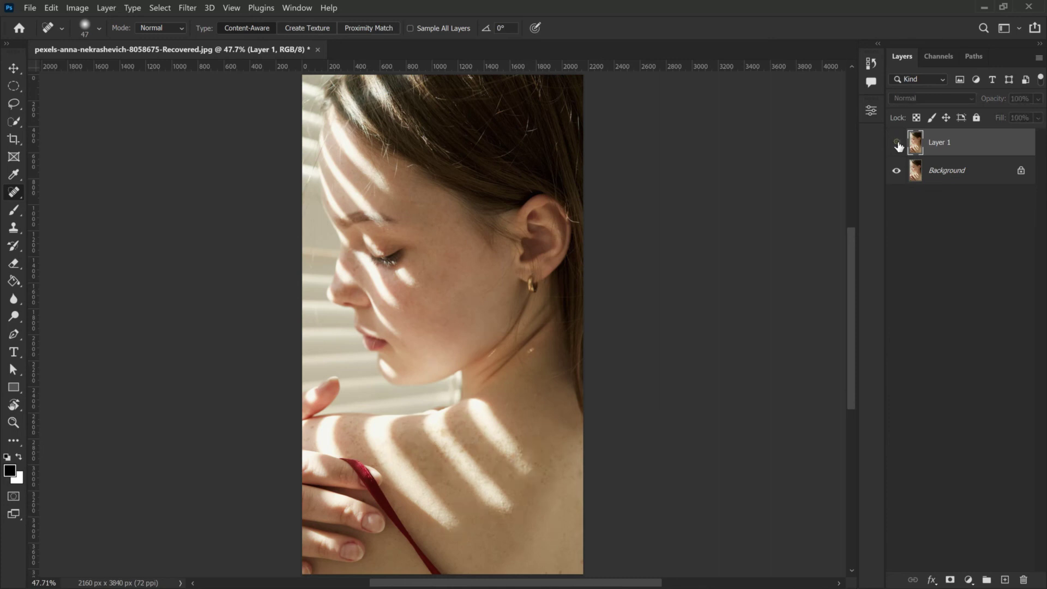